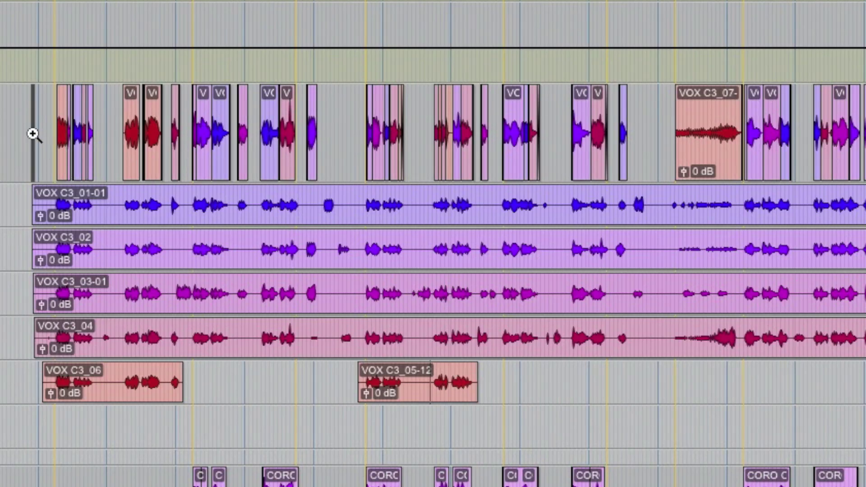
- Audition the first verse phrase by soloing the .25, VOX C3_01, VOX C3_02 and VOX C3_03 take lanes in turn during playback
left_click_drag(33, 135, 176, 143)
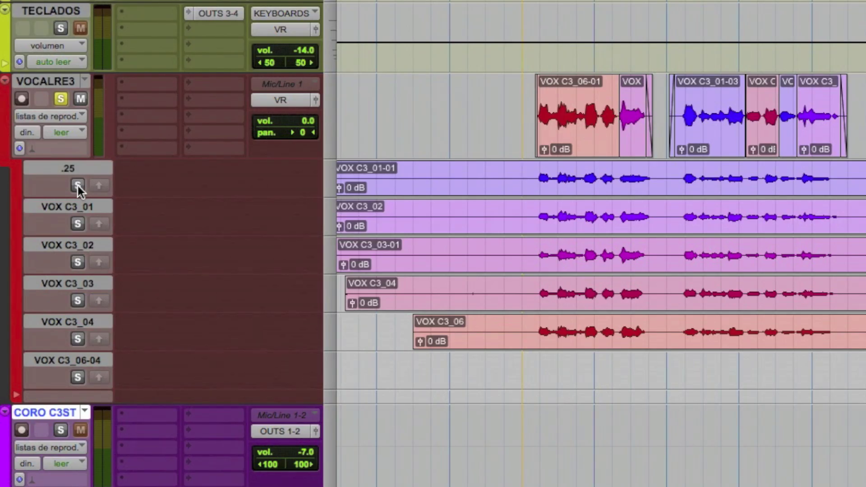
key("space")
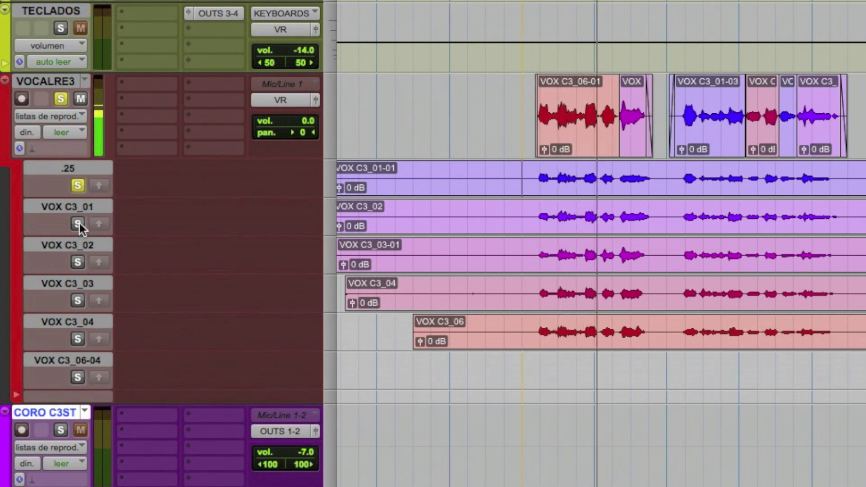
left_click(77, 223)
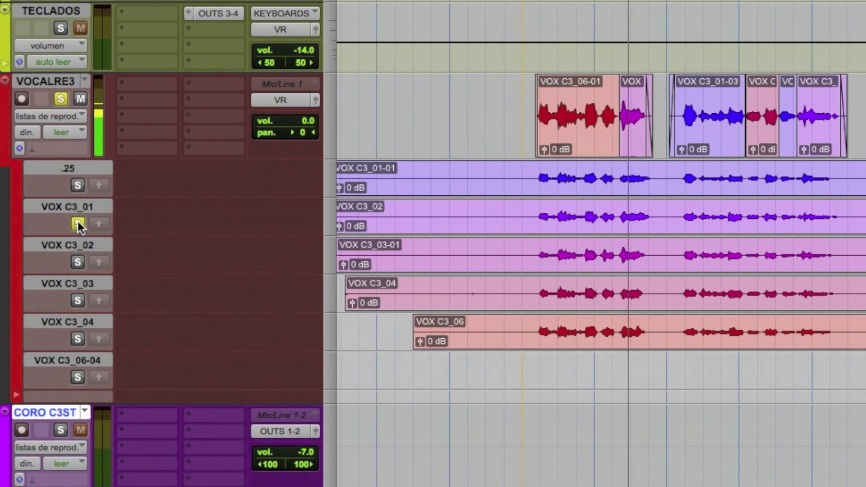
left_click(78, 262)
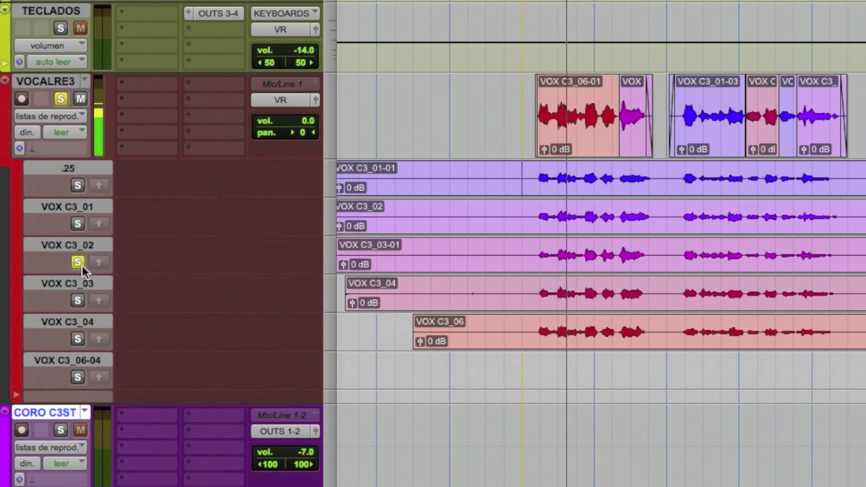
left_click(79, 298)
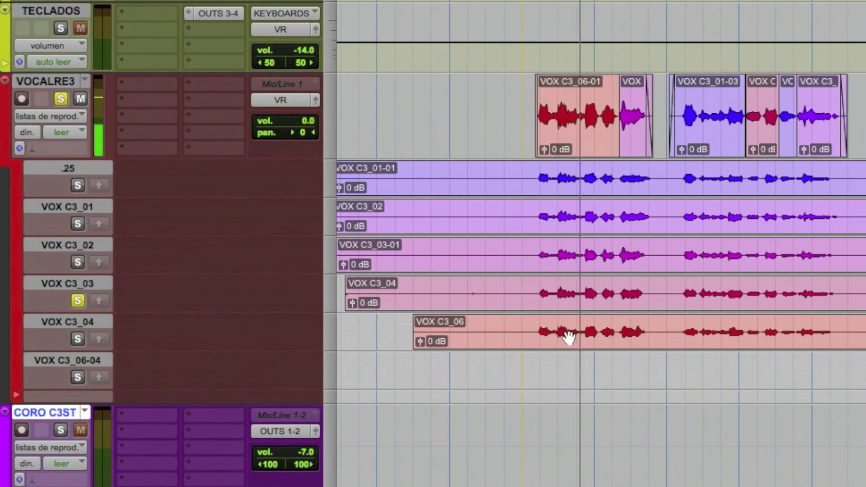
key("space")
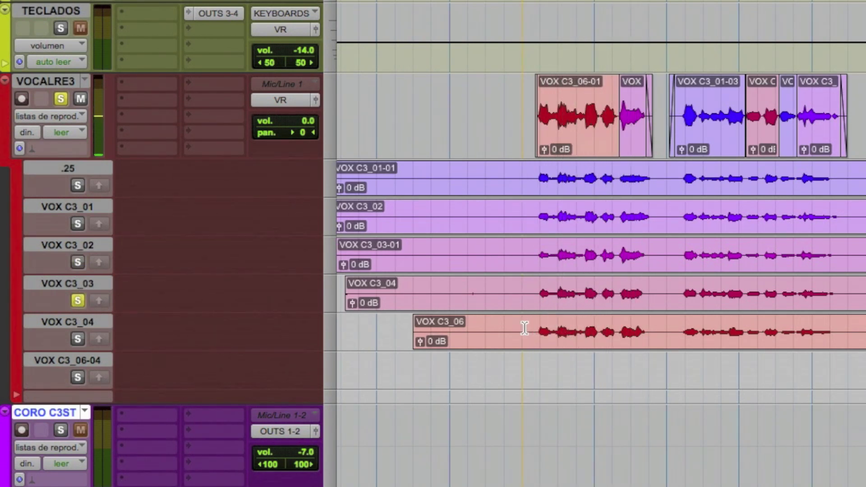
- Try promoting the first verse phrase from the VOX C3_02 take lane to the main VOCALRE3 playlist
left_click_drag(522, 245, 612, 252)
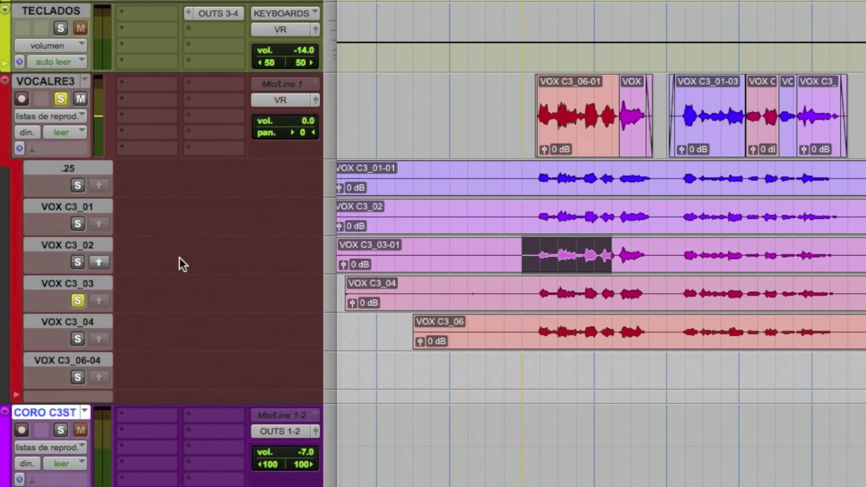
left_click(98, 263)
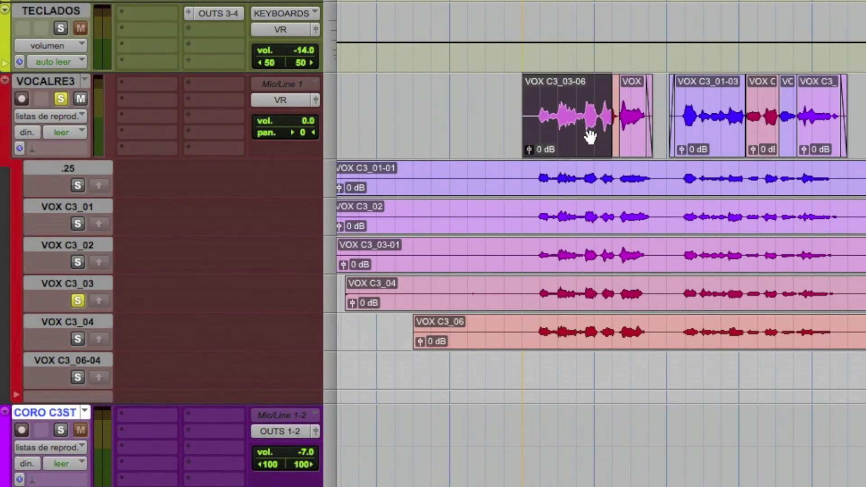
key("super+z")
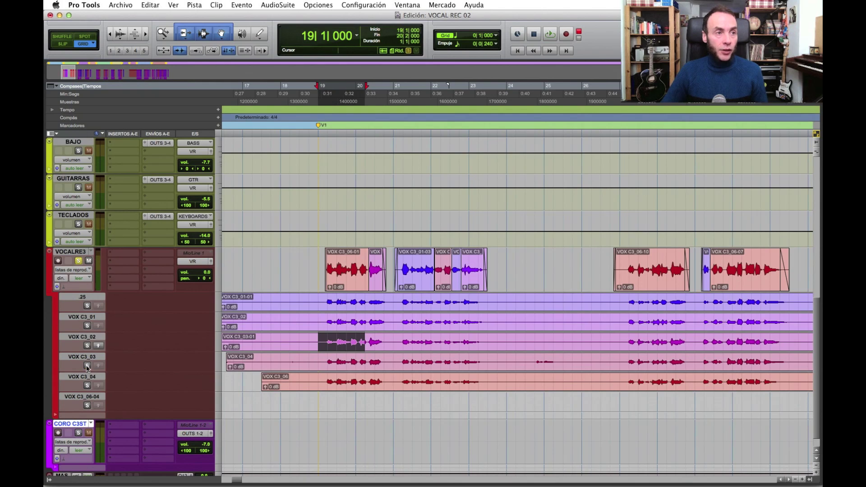
left_click(318, 300)
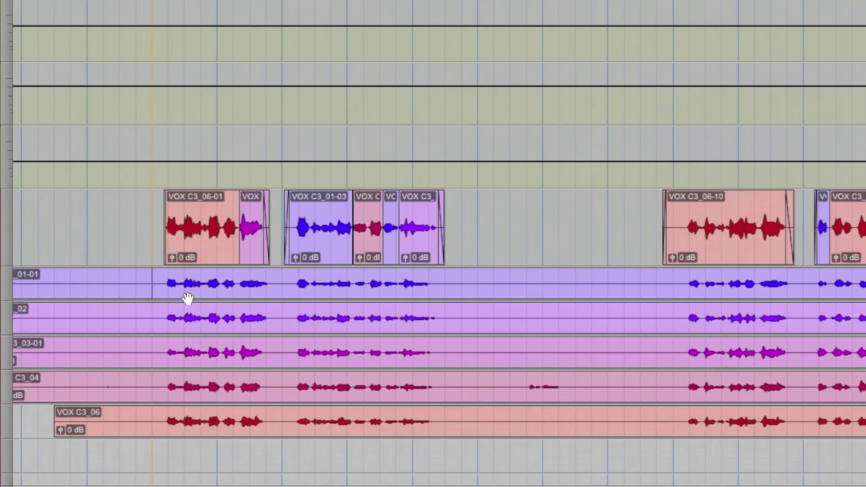
- Inspect the first four clips of the VOCALRE3 comp one by one to see which take each comes from
scroll(187, 298, "right", 3)
left_click(158, 254)
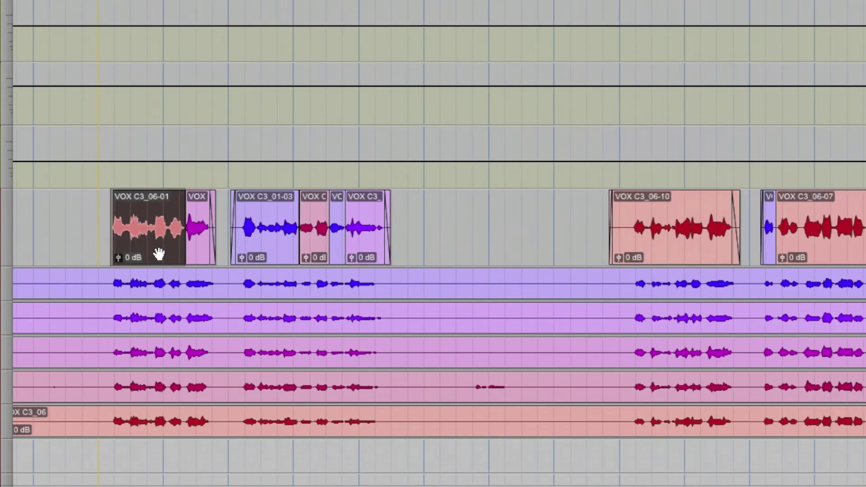
left_click(194, 254)
left_click(269, 256)
left_click(314, 255)
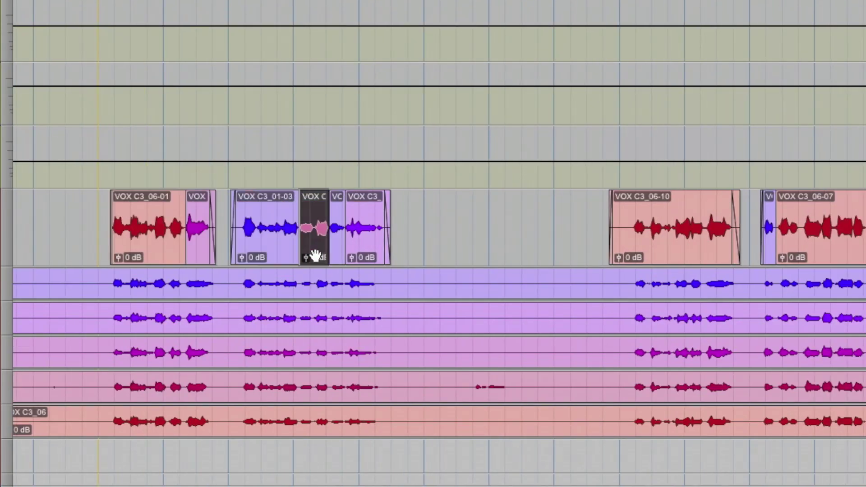
- Add a short crossfade between the VOX C3_06-01 and VOX C3_03-03 clips on VOCALRE3
left_click(195, 259)
key("t")
key("t")
key("t")
key("t")
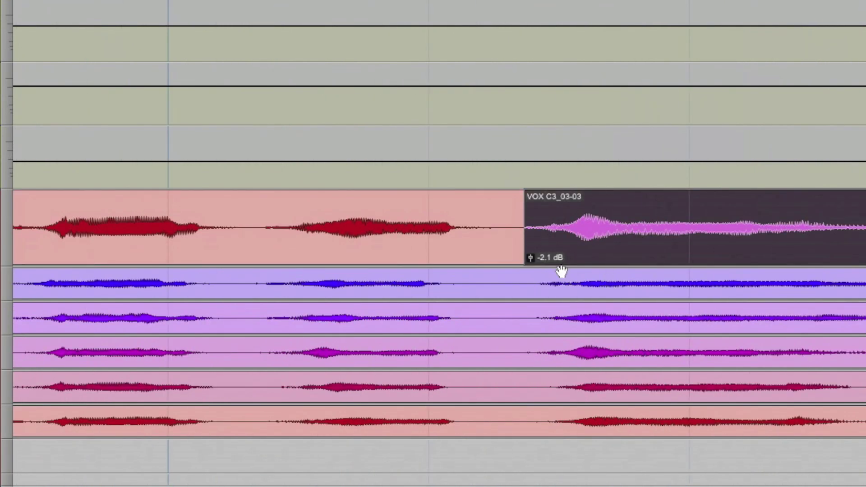
left_click_drag(524, 265, 523, 265)
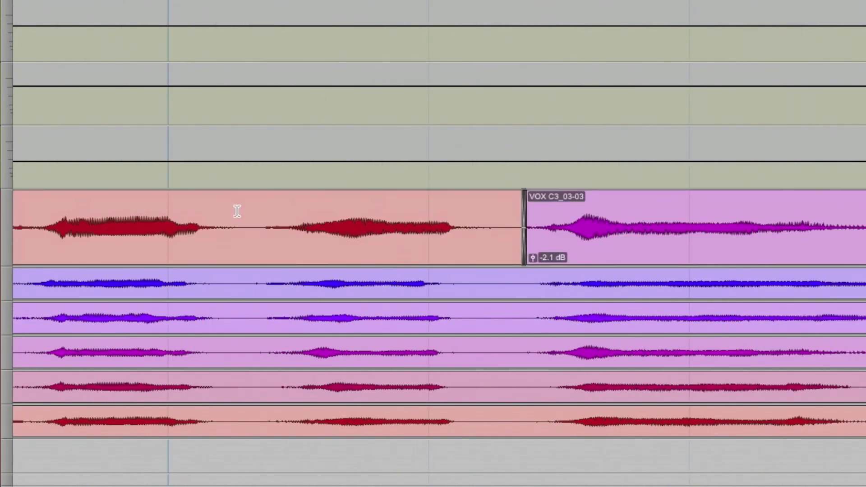
left_click(179, 208)
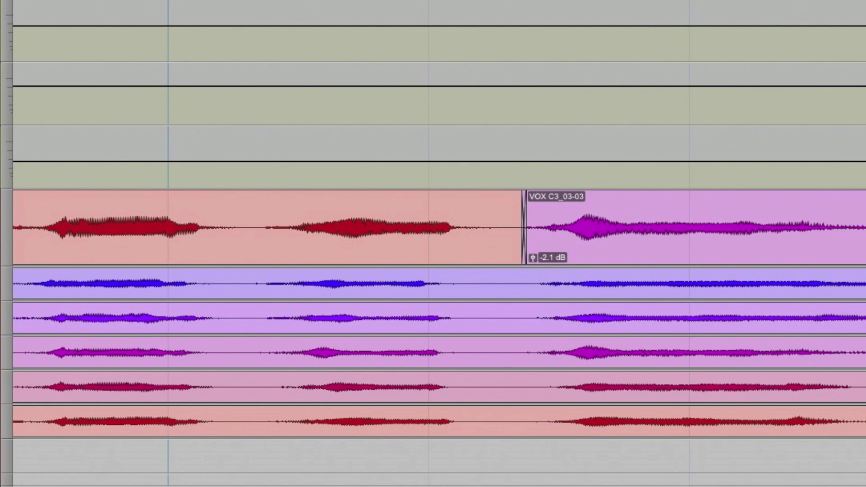
- Play the comped VOCALRE3 vocal from the start of verse V1 to check the edit
key("r")
key("r")
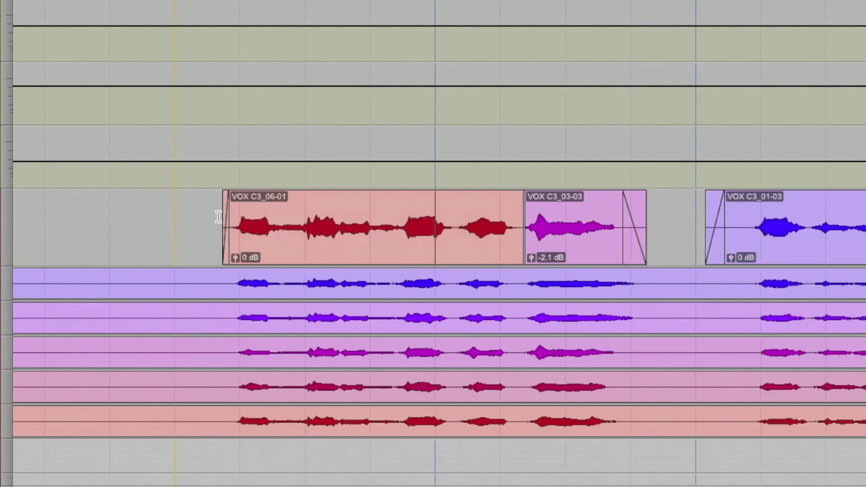
left_click(188, 214)
key("space")
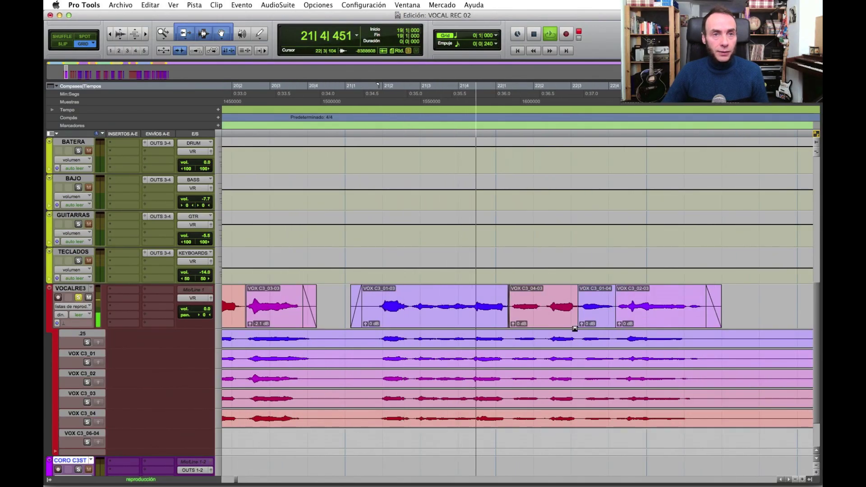
key("space")
- Add a short crossfade between the VOX C3_04-03 and VOX C3_01-04 clips on VOCALRE3
left_click(597, 321)
key("super+bracketright")
key("super+bracketright")
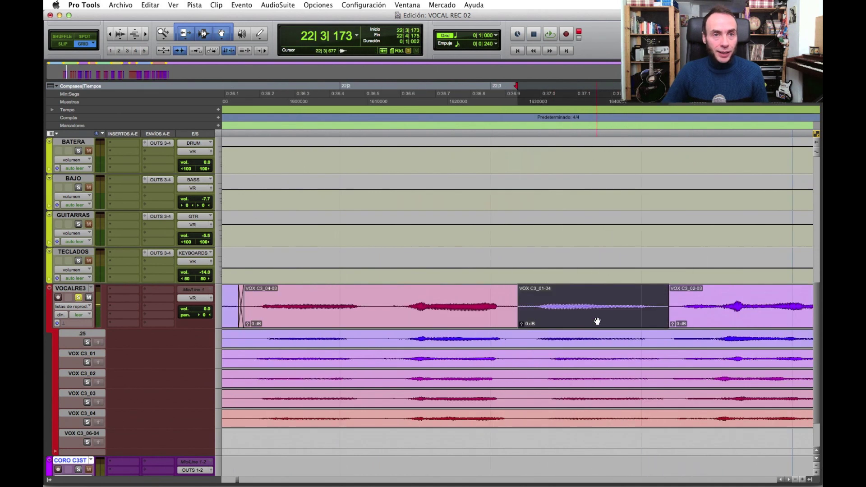
left_click(517, 326)
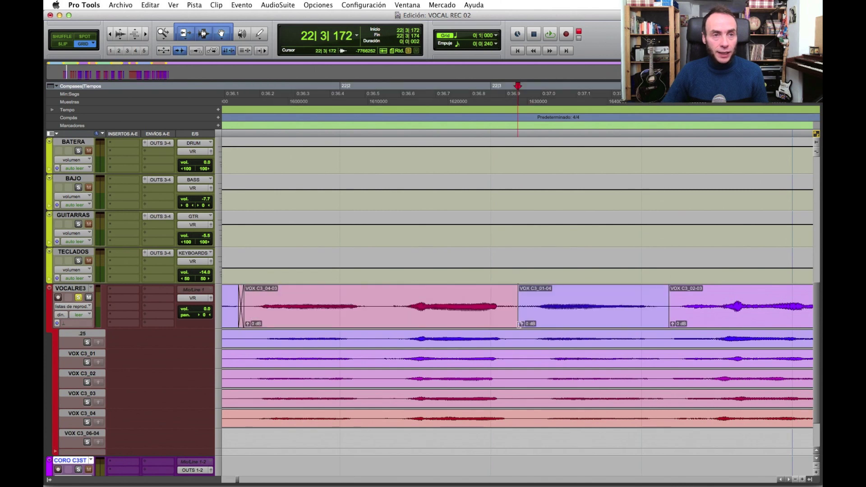
left_click(670, 321)
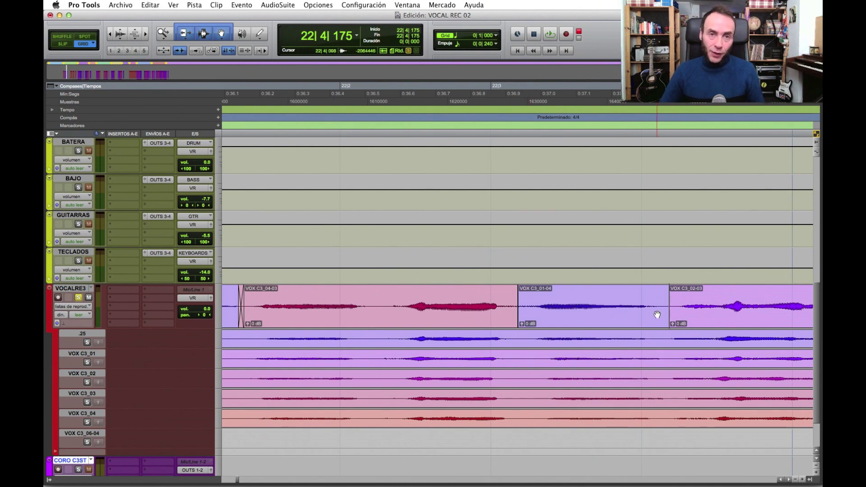
- Listen to the second half of the comped verse on VOCALRE3, starting from bar 27
key("r")
key("r")
key("r")
scroll(553, 314, "right", 5)
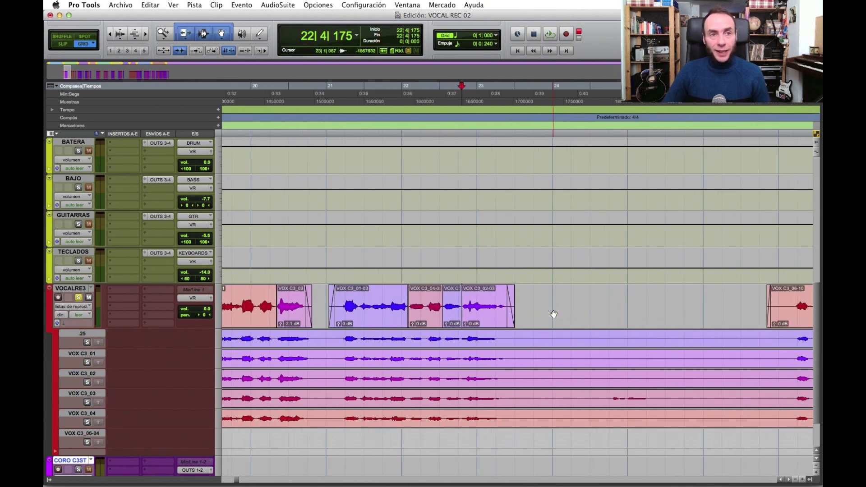
left_click(612, 301)
key("space")
scroll(614, 314, "right", 6)
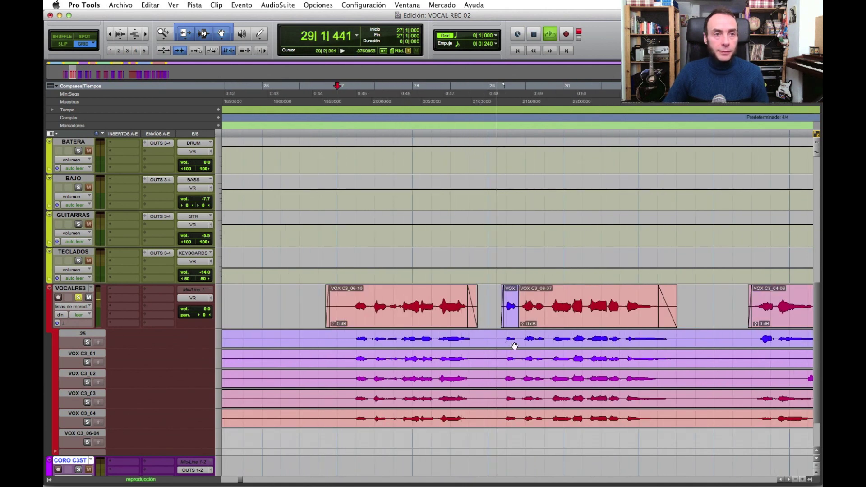
scroll(473, 330, "right", 4)
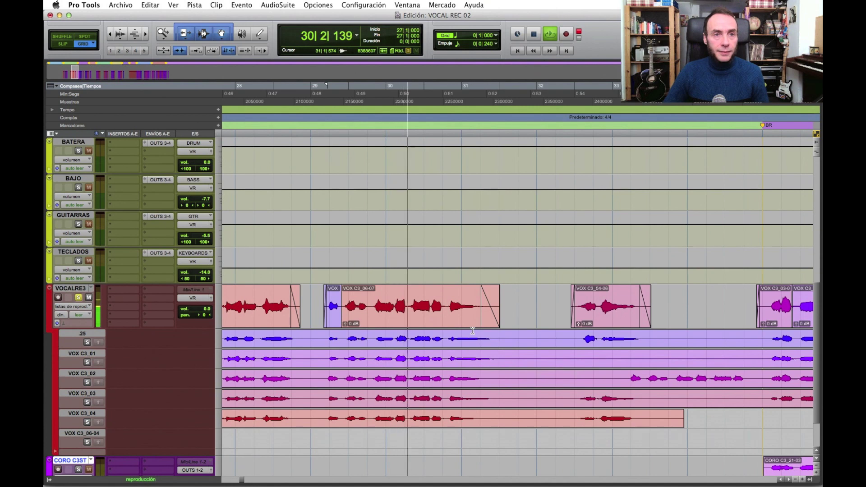
key("space")
- Listen to the comped vocal of the first BR section, starting from 34|4|000
key("r")
key("r")
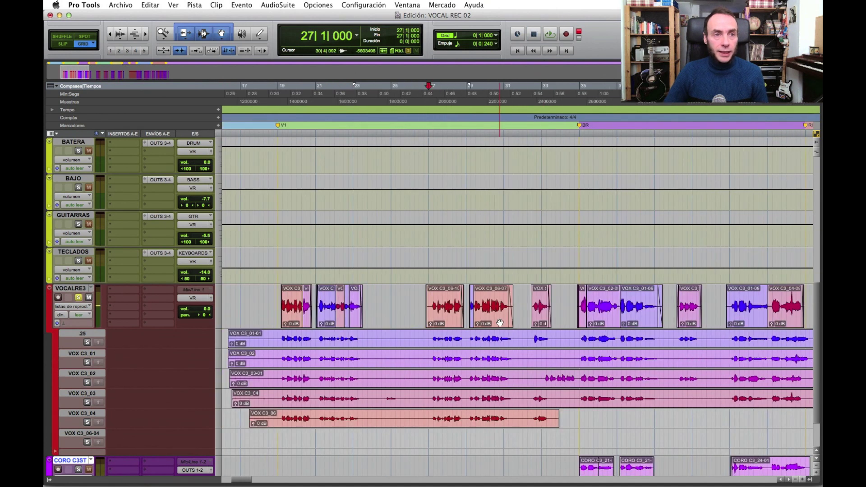
left_click(576, 305)
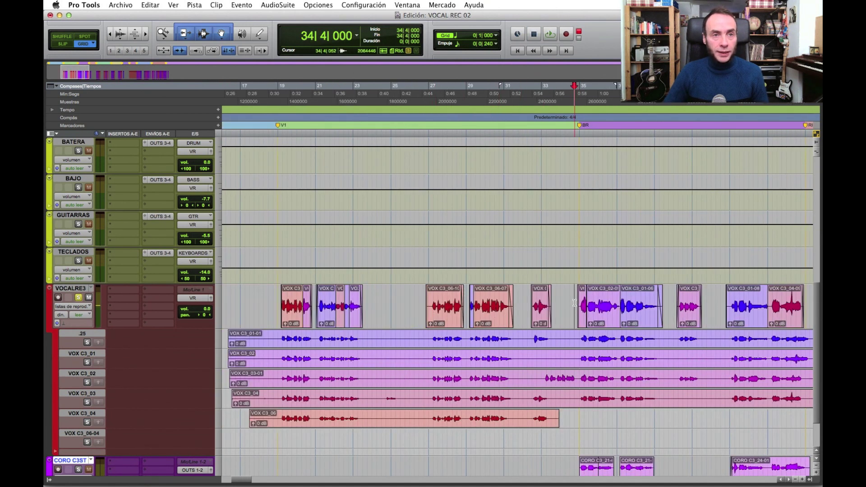
key("t")
key("t")
key("t")
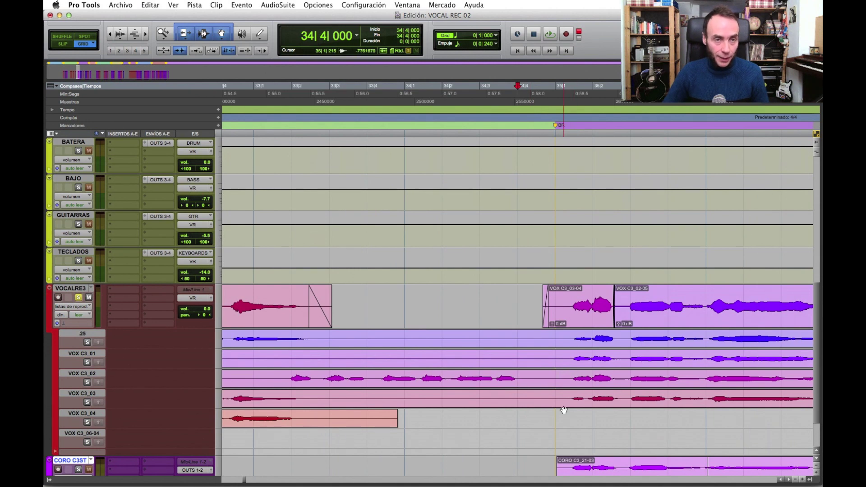
key("space")
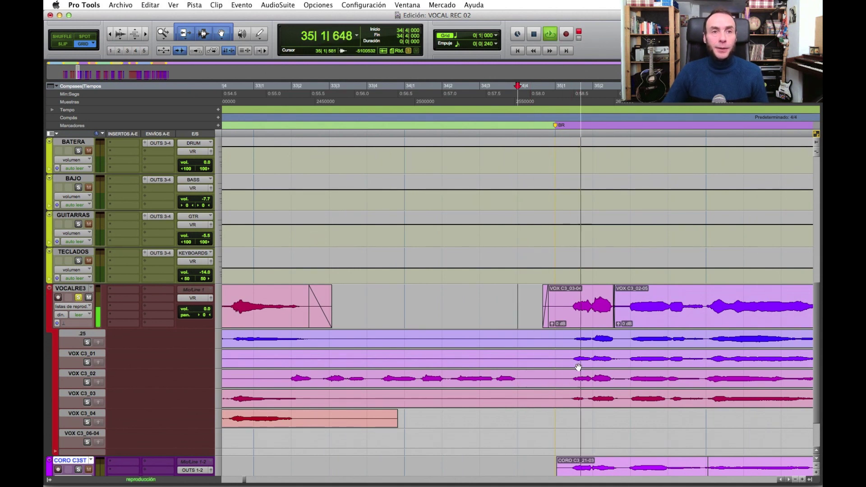
key("r")
key("r")
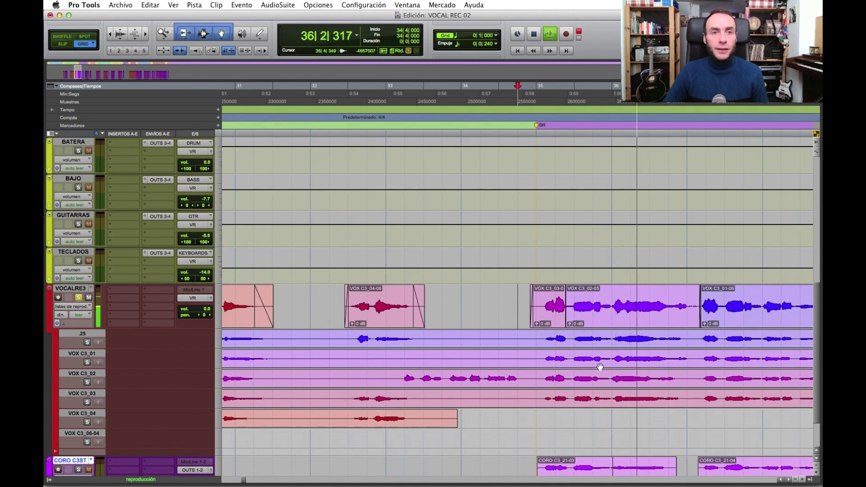
key("t")
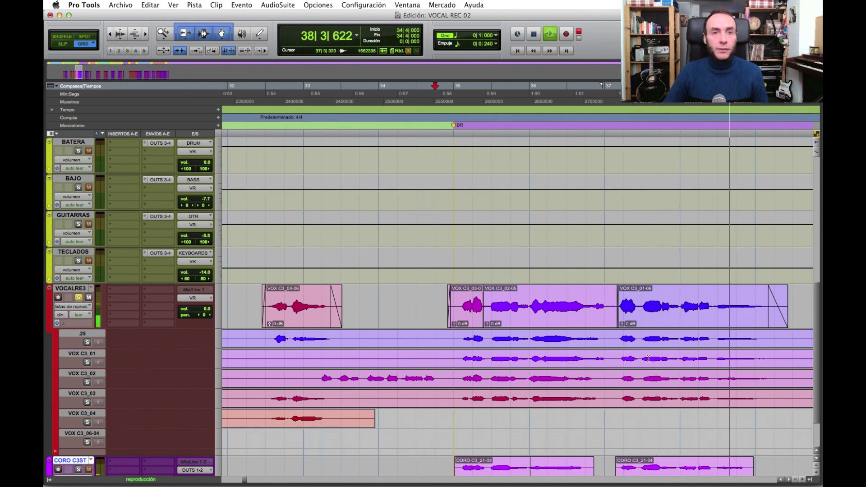
key("space")
- Examine the VOX C3_02-05 and VOX C3_01-06 clips in the first BR section up close
key("r")
key("r")
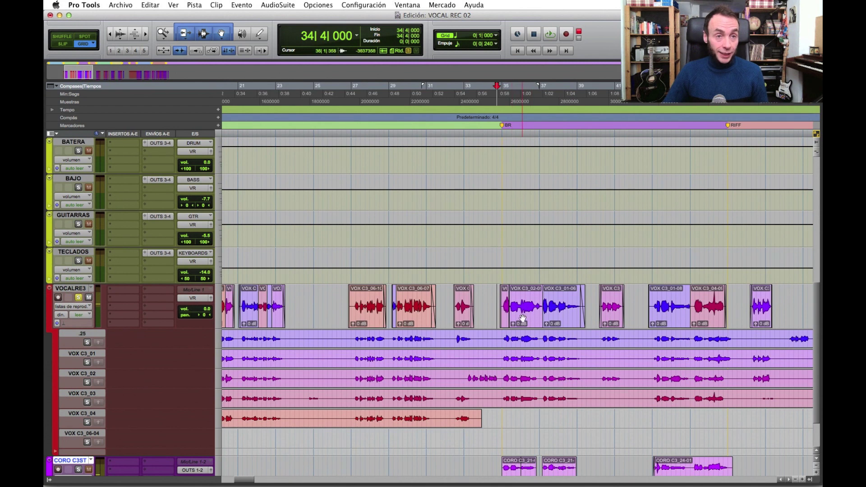
left_click(522, 319)
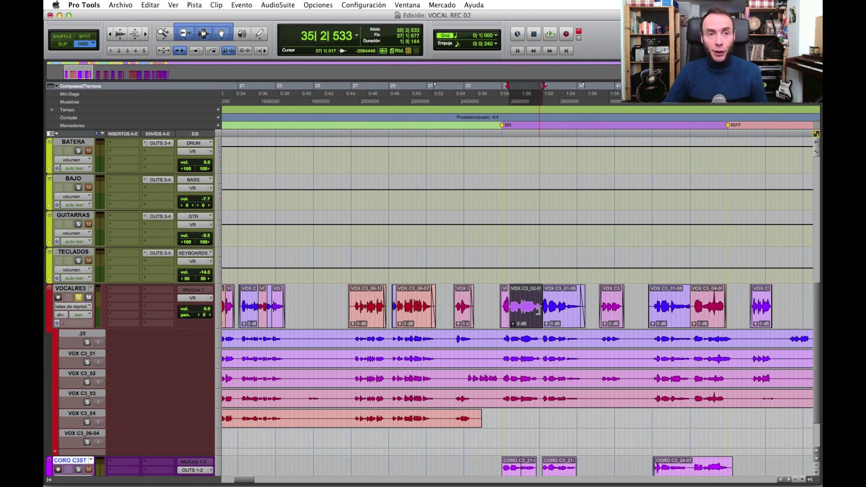
left_click(560, 322)
key("t")
key("t")
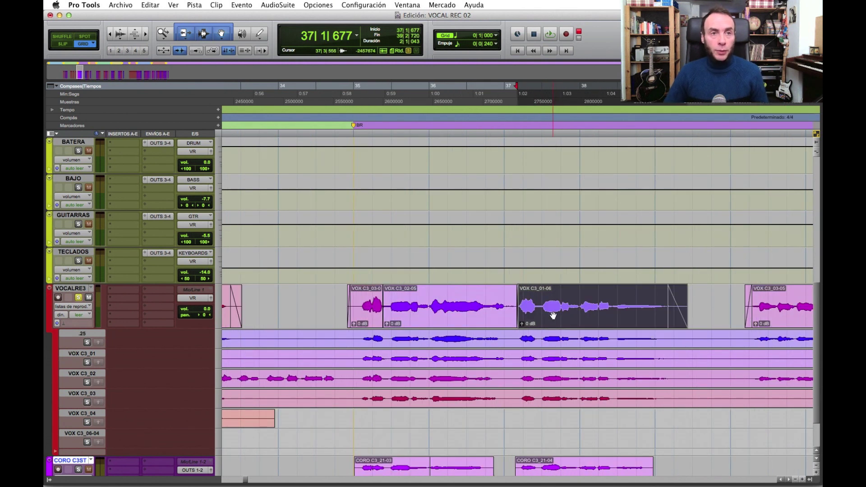
- Play the comped vocal together with the instrument tracks from 18|4|000, just before verse V1
key("r")
key("r")
key("r")
key("r")
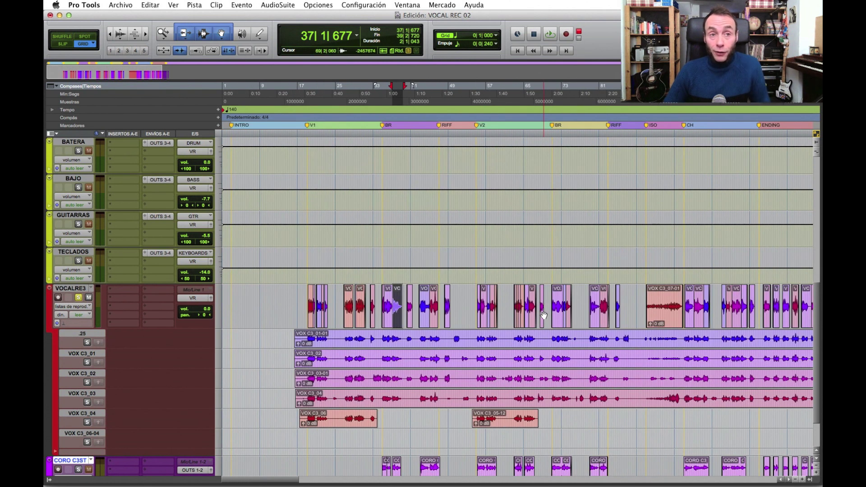
left_click(305, 297)
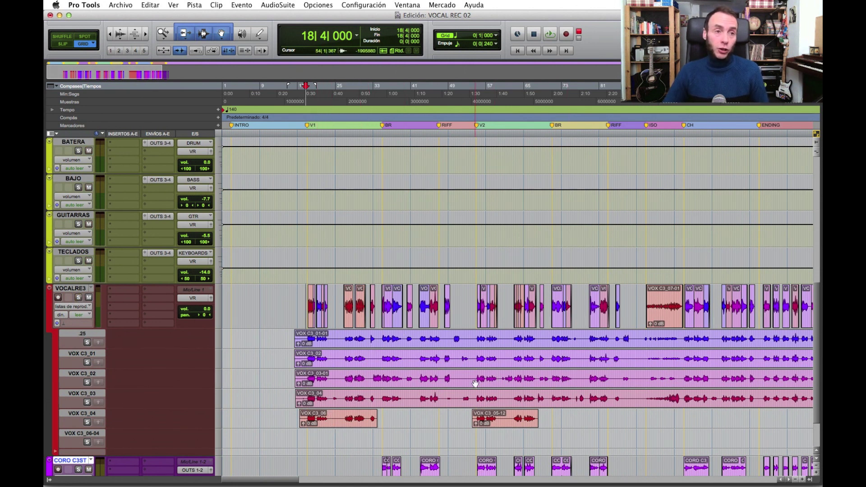
key("space")
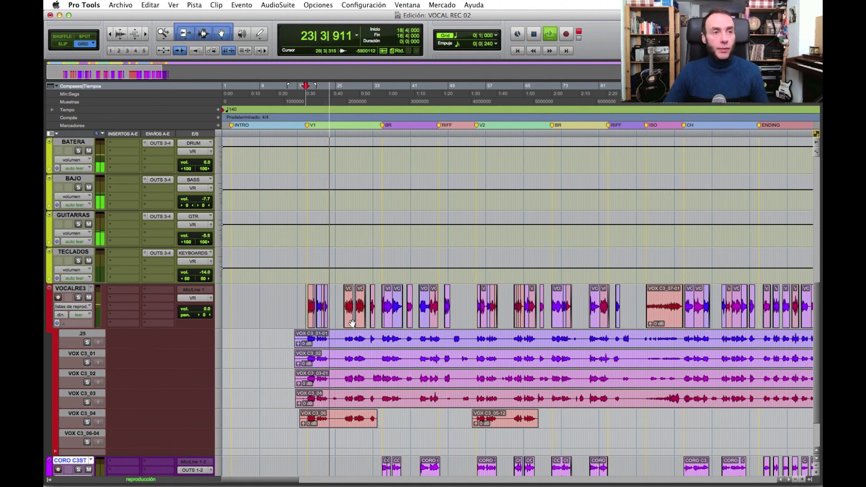
- Raise the output volume of the VOCALRE3 track to +2.0
left_click_drag(205, 309, 205, 295)
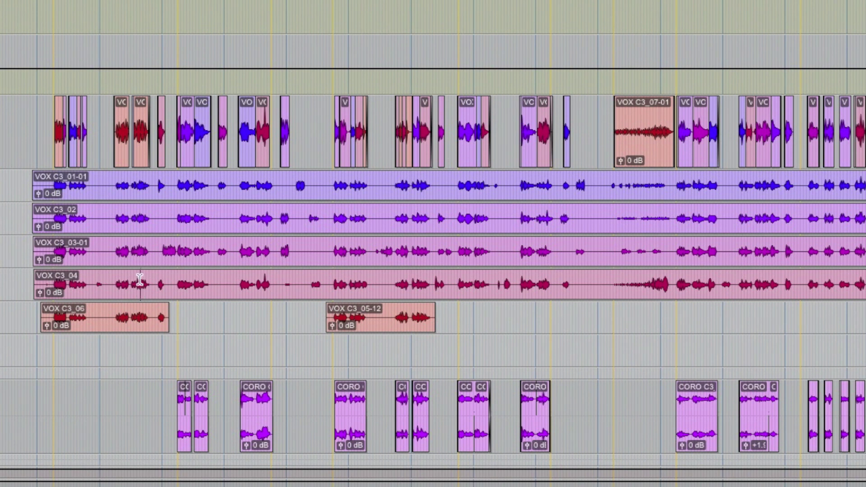
left_click_drag(29, 124, 731, 119)
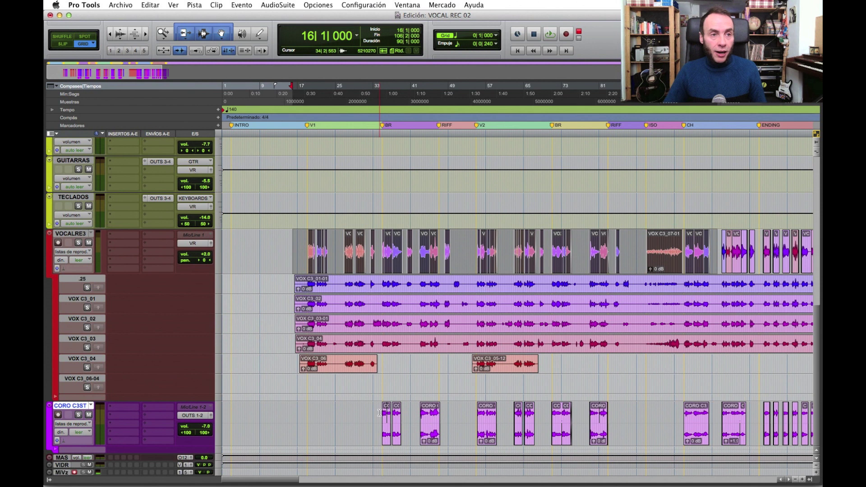
left_click(379, 413)
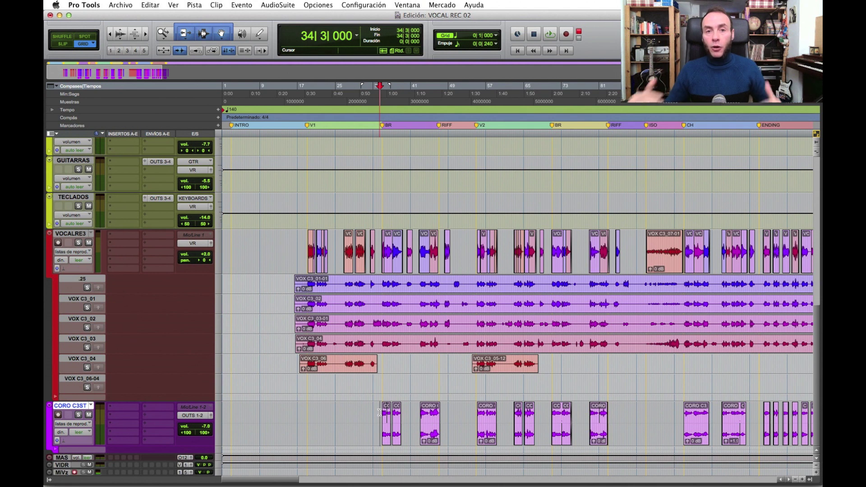
left_click_drag(288, 246, 716, 255)
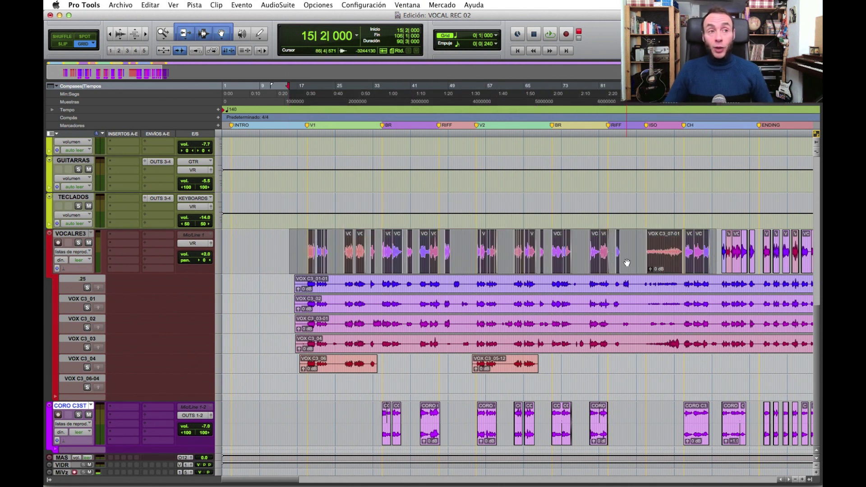
left_click(308, 245)
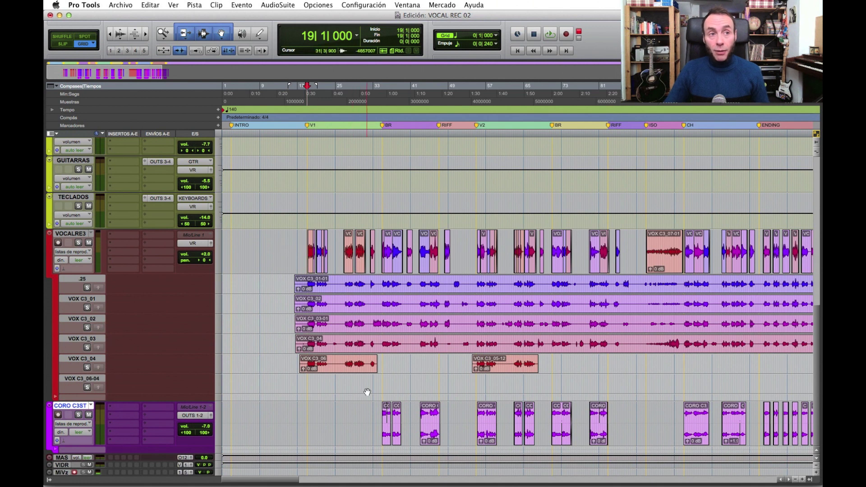
left_click_drag(298, 246, 716, 259)
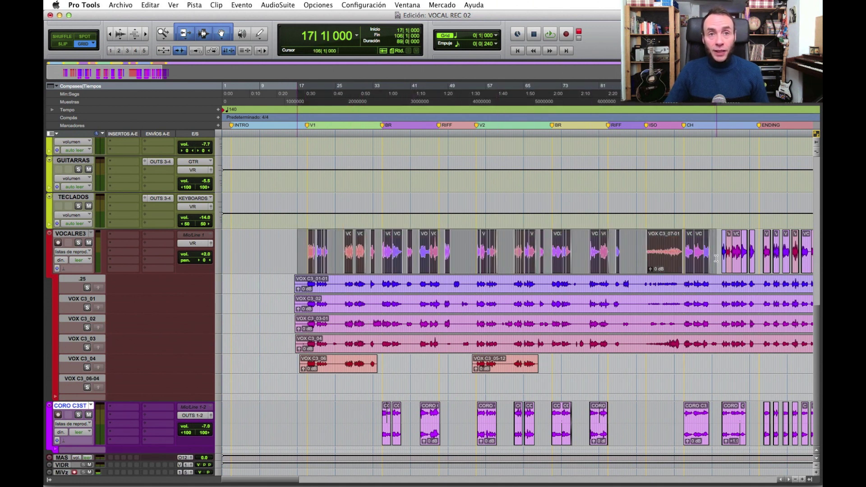
left_click(627, 248)
left_click_drag(631, 248, 584, 262)
left_click(585, 253)
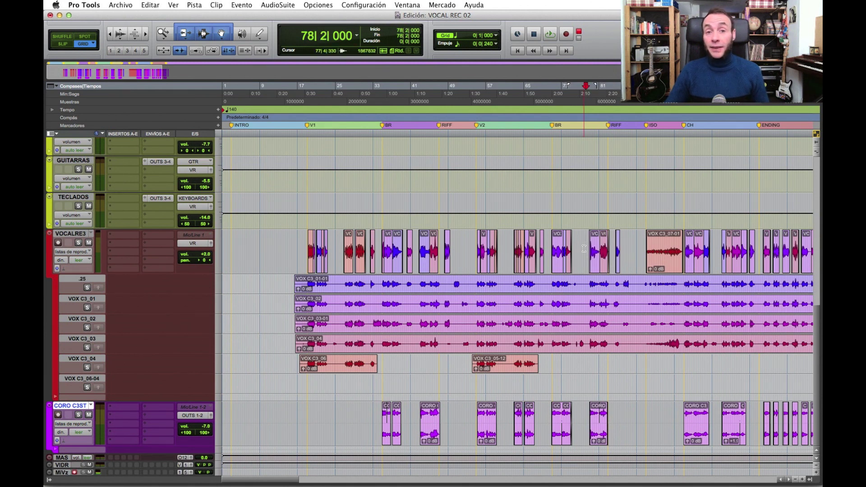